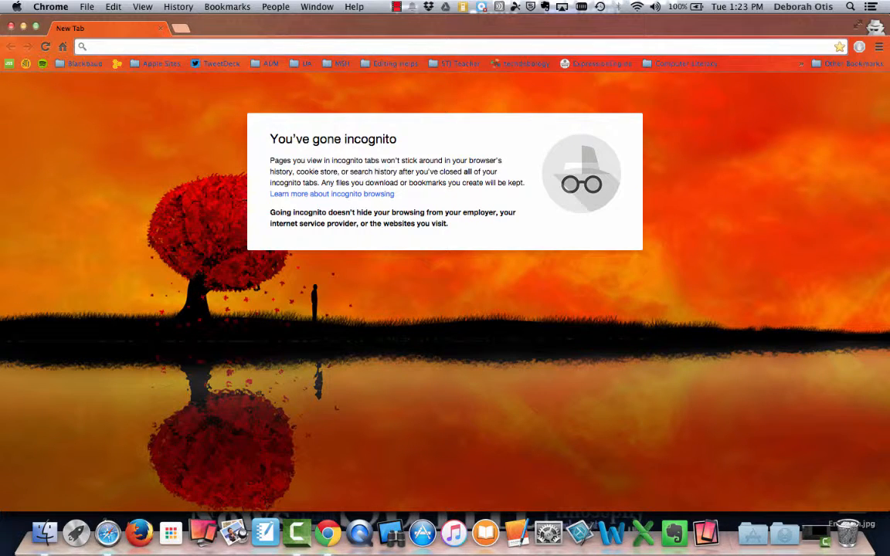
- Load youtube.com from the incognito window's address bar
type("you")
key("Return")
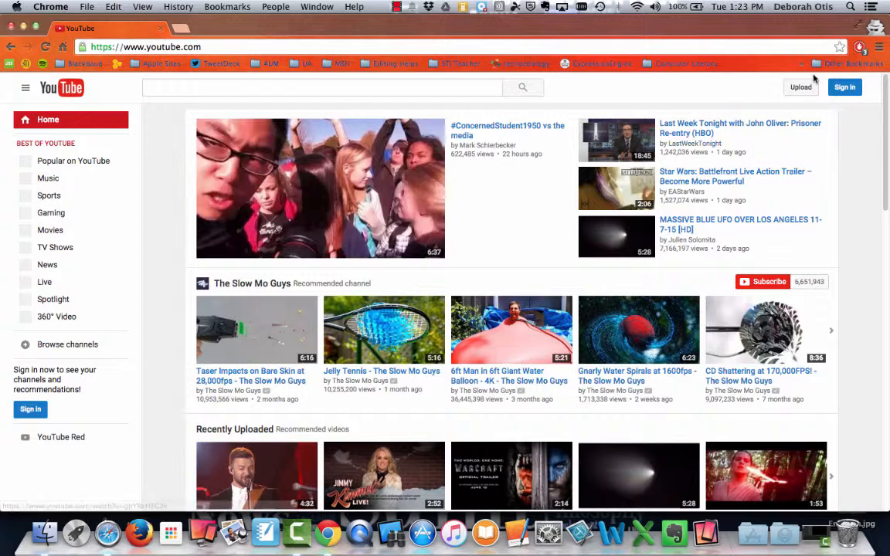
- Sign in with the teacher's Google account and begin a new video upload
left_click(845, 88)
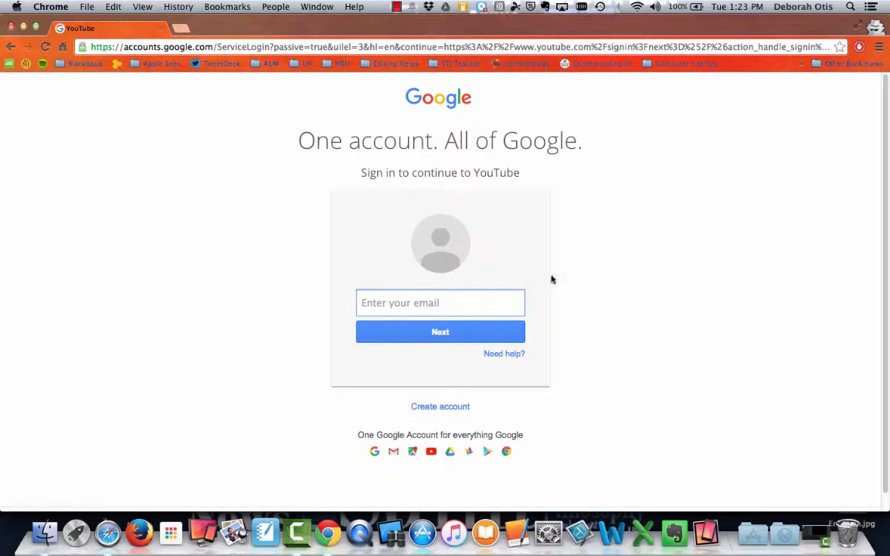
type("ate")
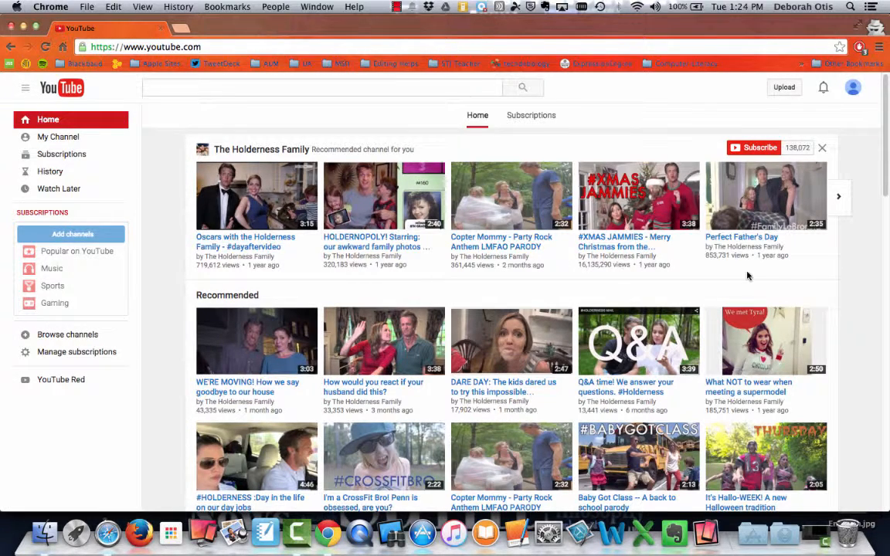
left_click(782, 90)
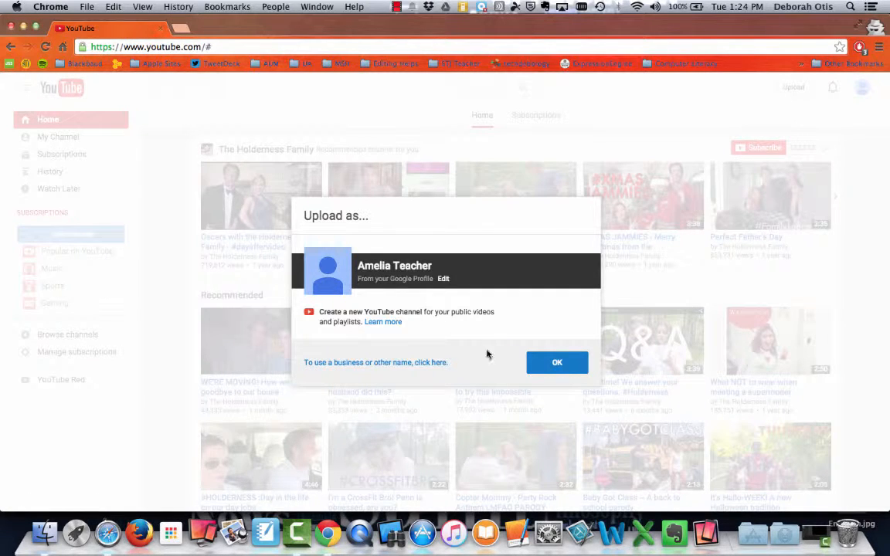
- Accept uploading as the Google profile and set the upload's privacy to Unlisted
left_click(562, 369)
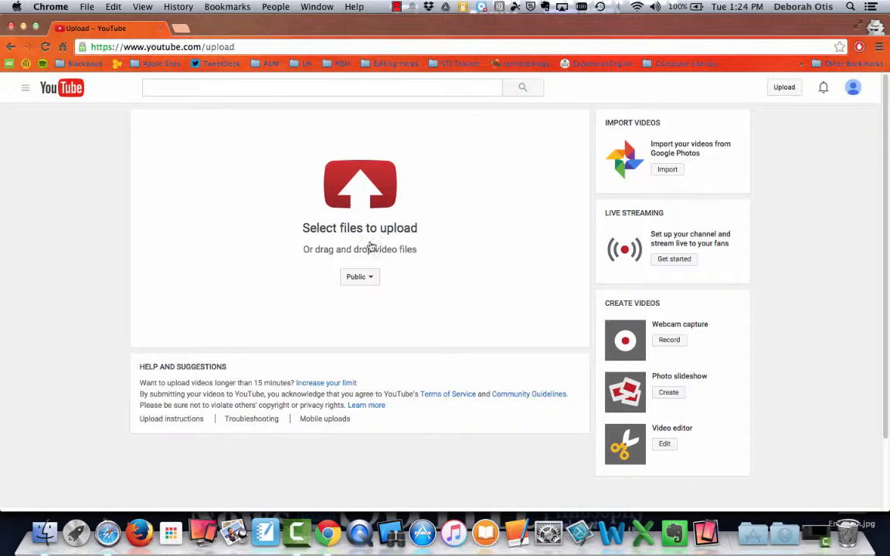
left_click(376, 283)
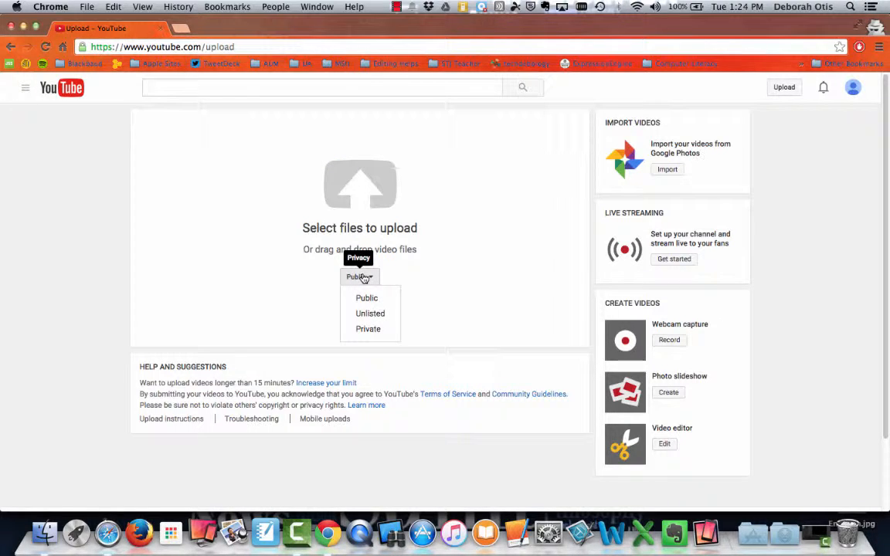
left_click(370, 314)
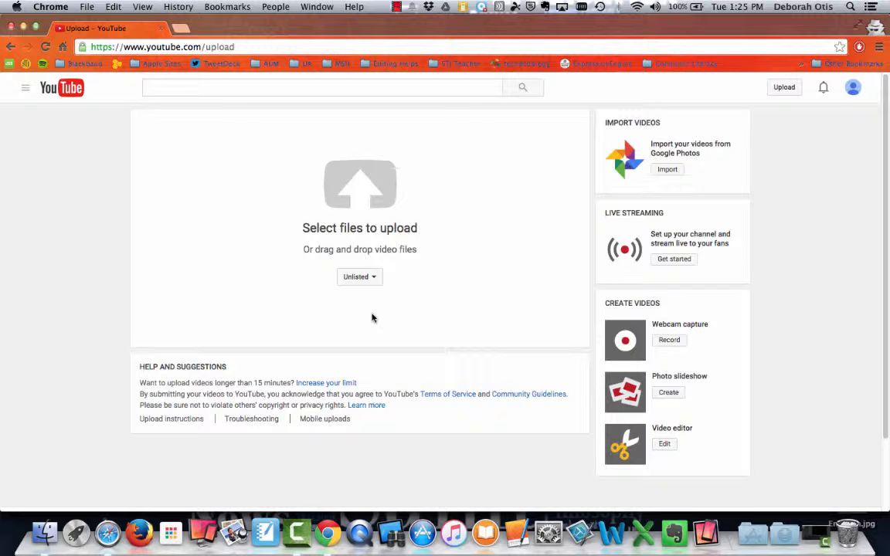
- Choose the Practice2 video file from the Movies folder and upload it
left_click(383, 199)
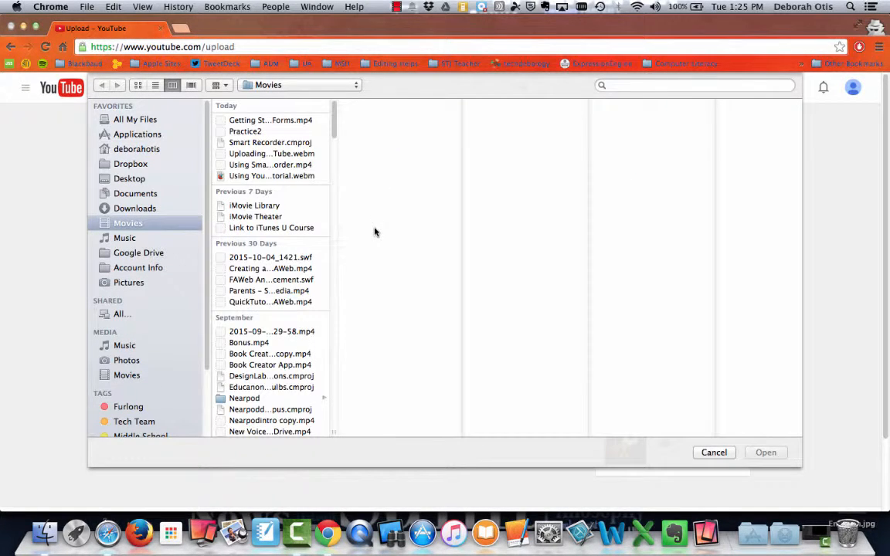
left_click(255, 132)
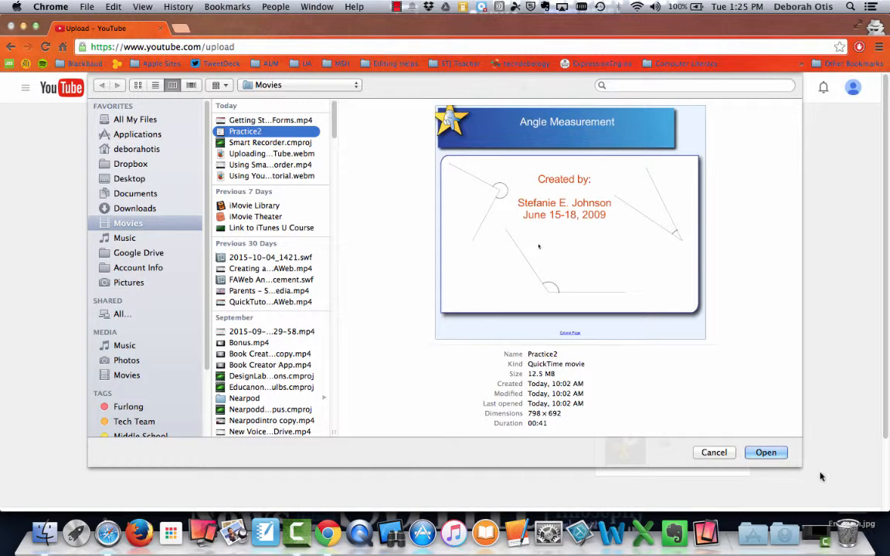
left_click(773, 454)
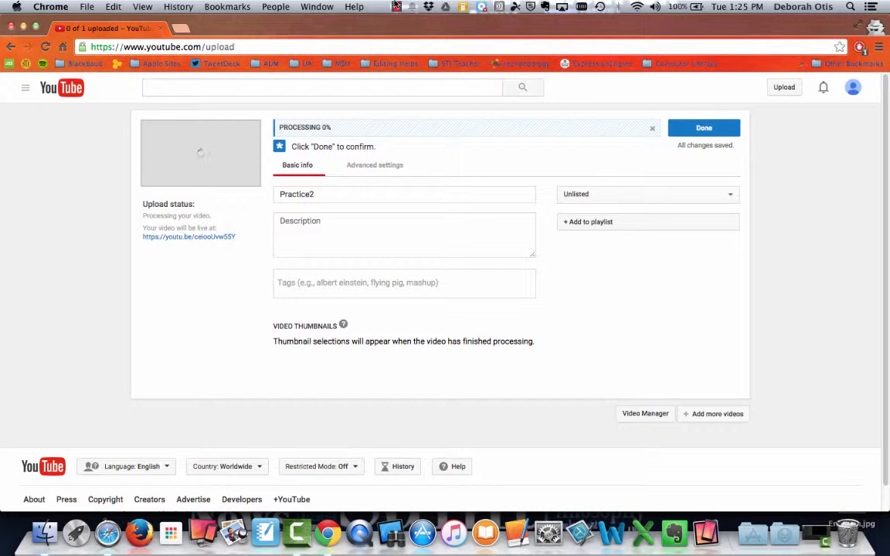
- Review the Practice2 title, description and tags fields
left_click(396, 6)
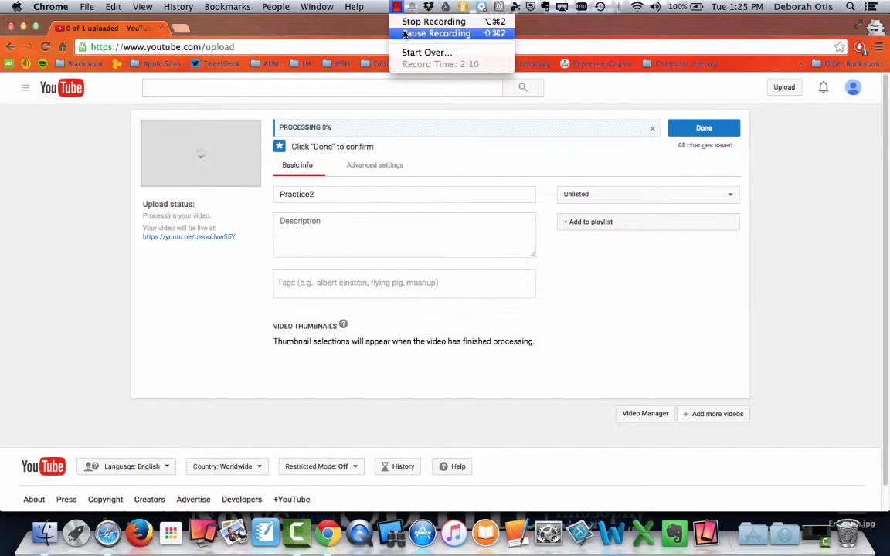
left_click(404, 33)
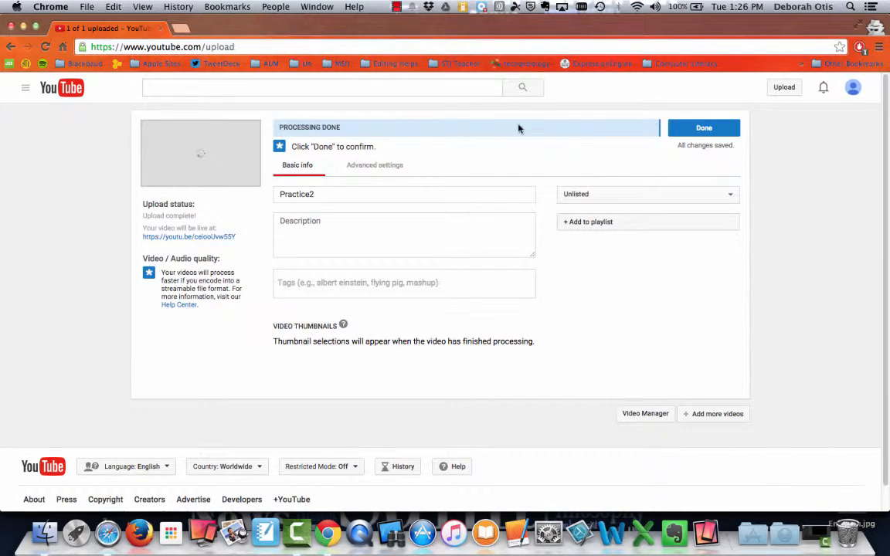
left_click(371, 194)
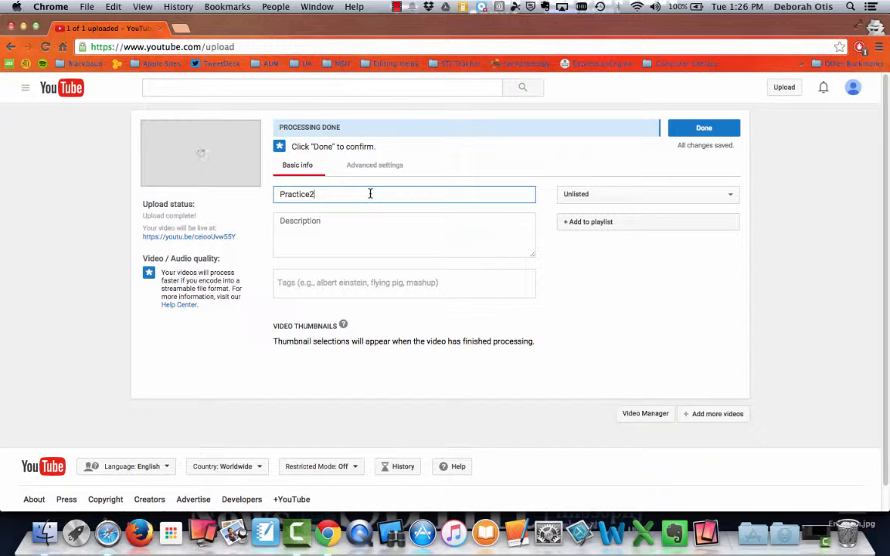
left_click(309, 225)
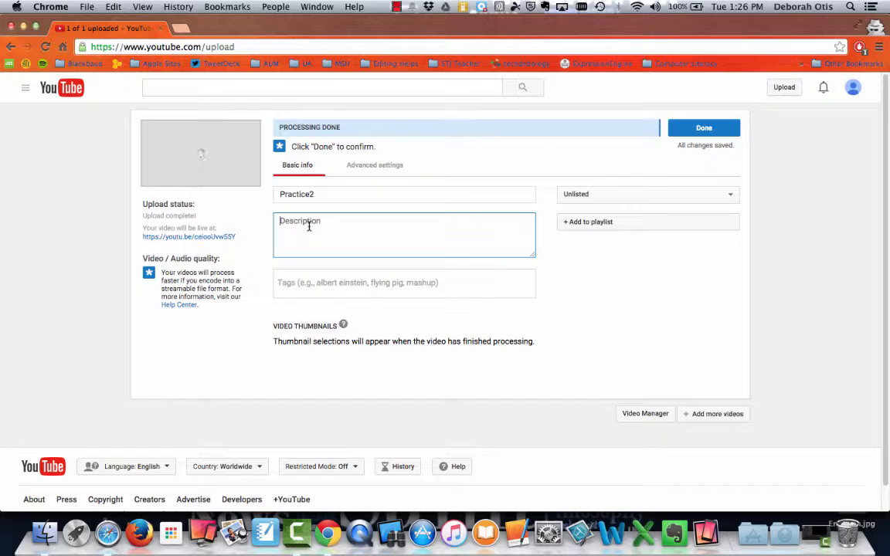
left_click(307, 288)
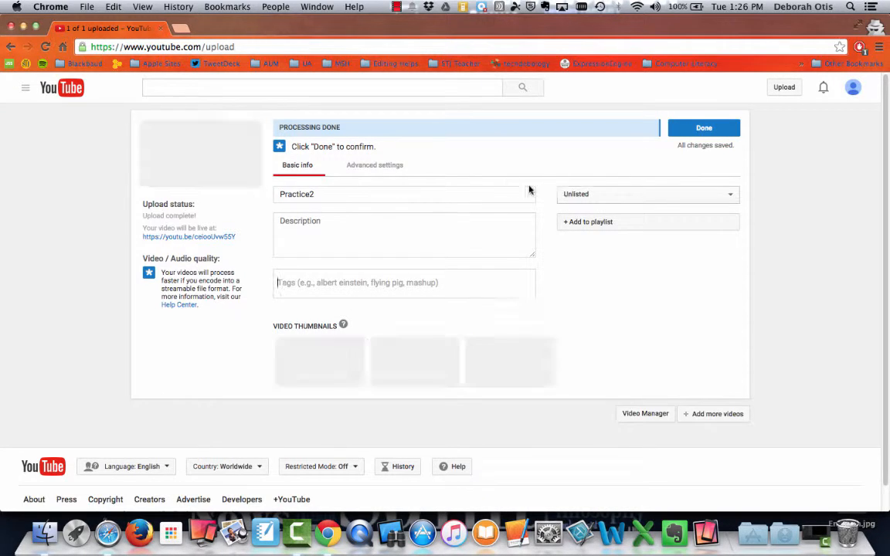
- Turn off Allow comments in Advanced settings and finish the upload
left_click(385, 168)
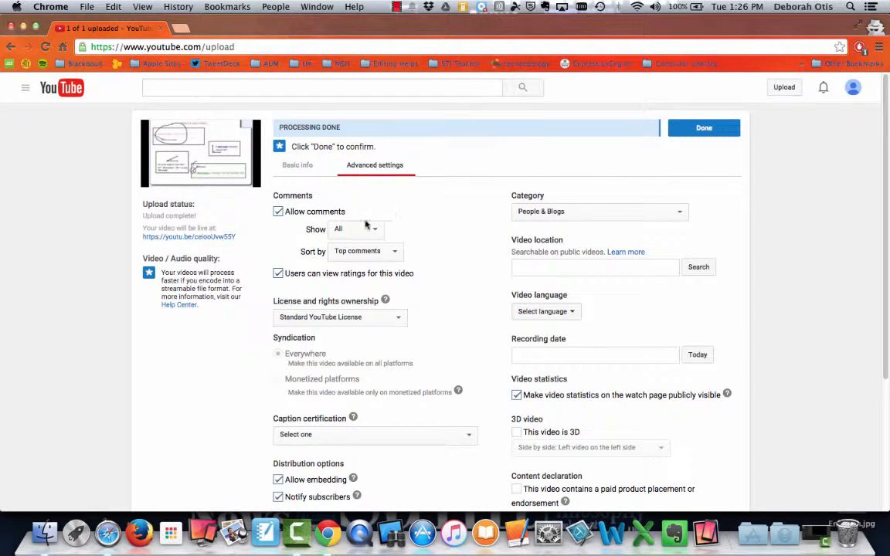
left_click(279, 213)
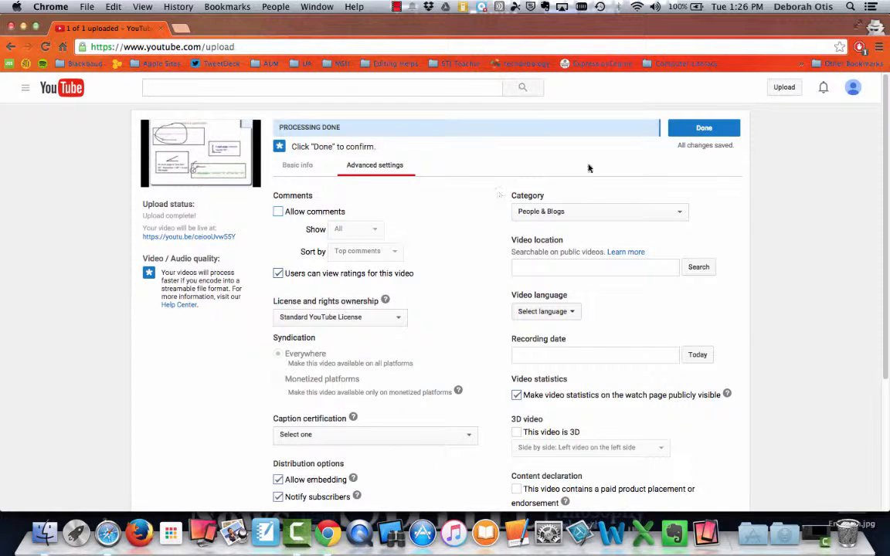
left_click(704, 128)
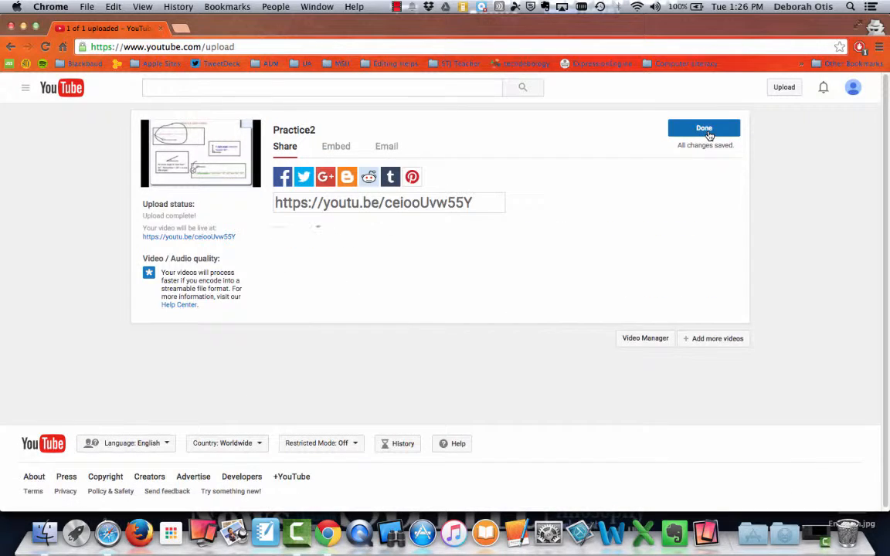
- Finish the upload and open Video Manager, which lists Practice2 (0:42)
left_click(476, 205)
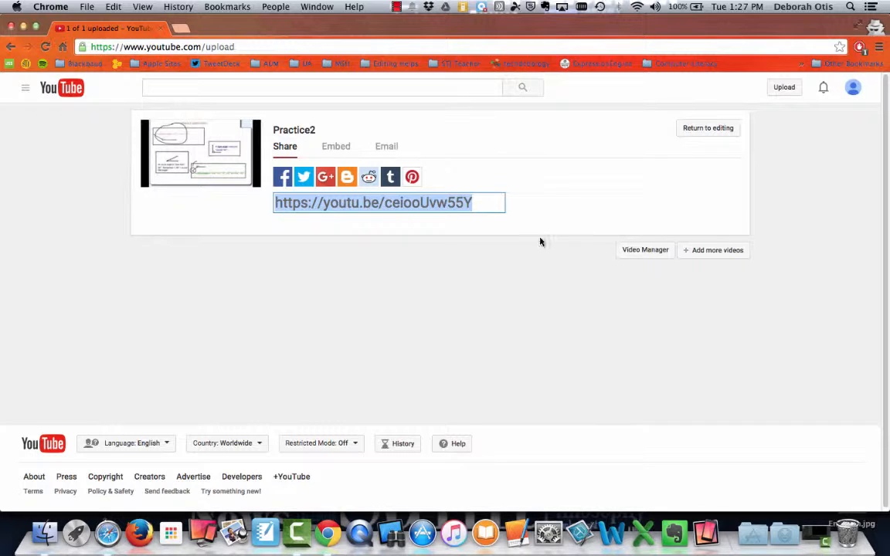
left_click(634, 257)
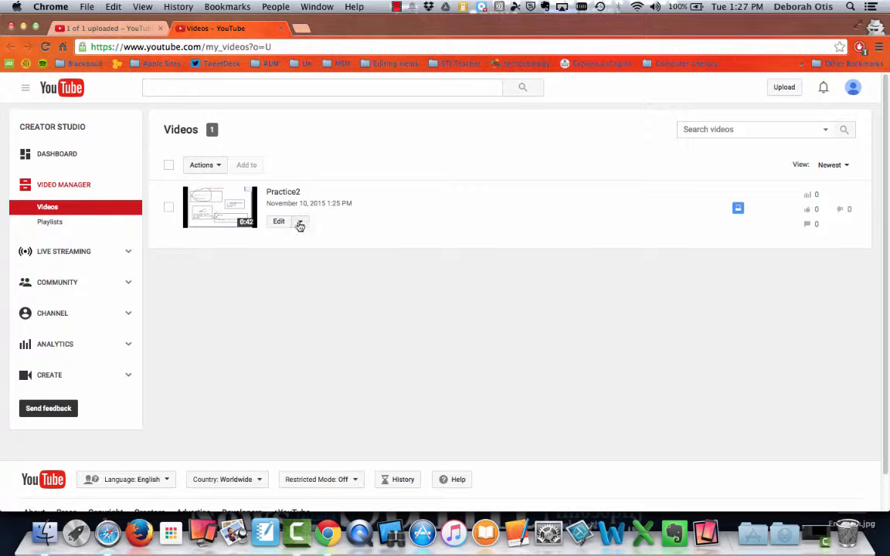
- Open Practice2's edit page, keep it Unlisted, and leave unsaved for the Enhancements page
left_click(300, 223)
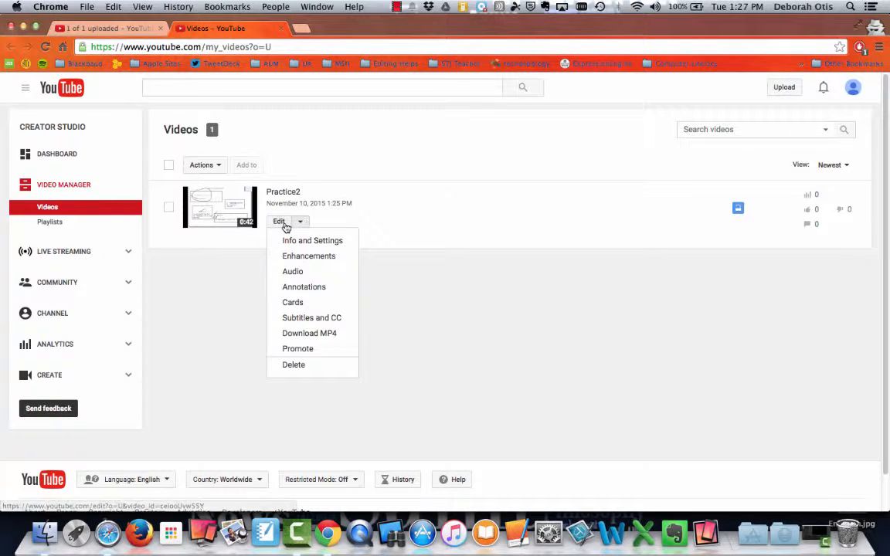
left_click(282, 224)
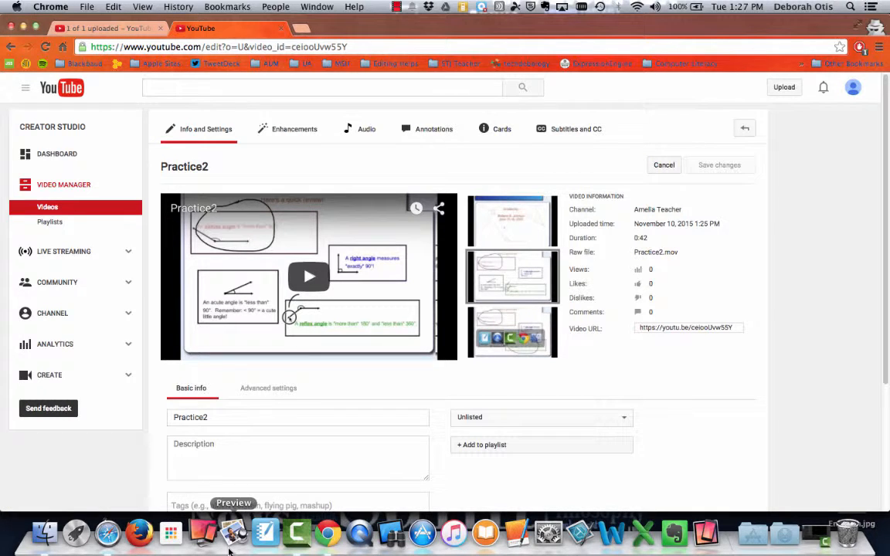
scroll(272, 466, "down", 1)
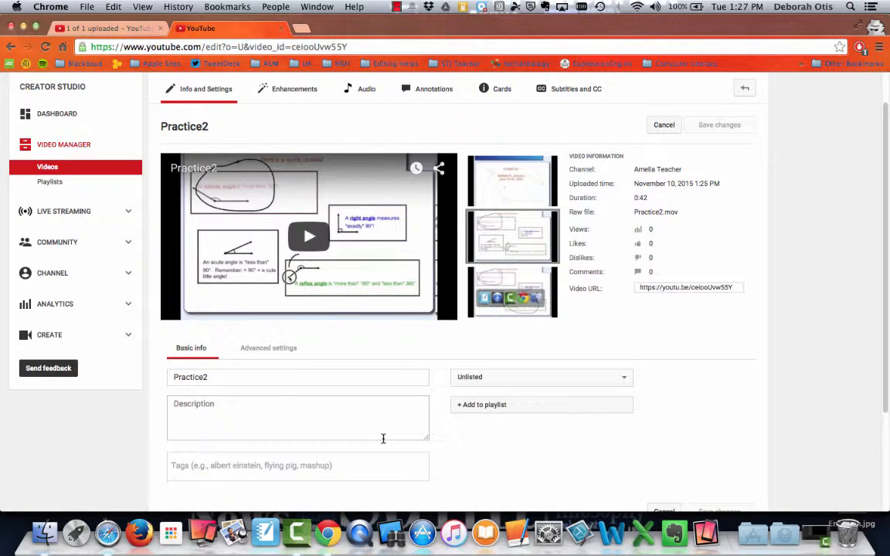
left_click(509, 380)
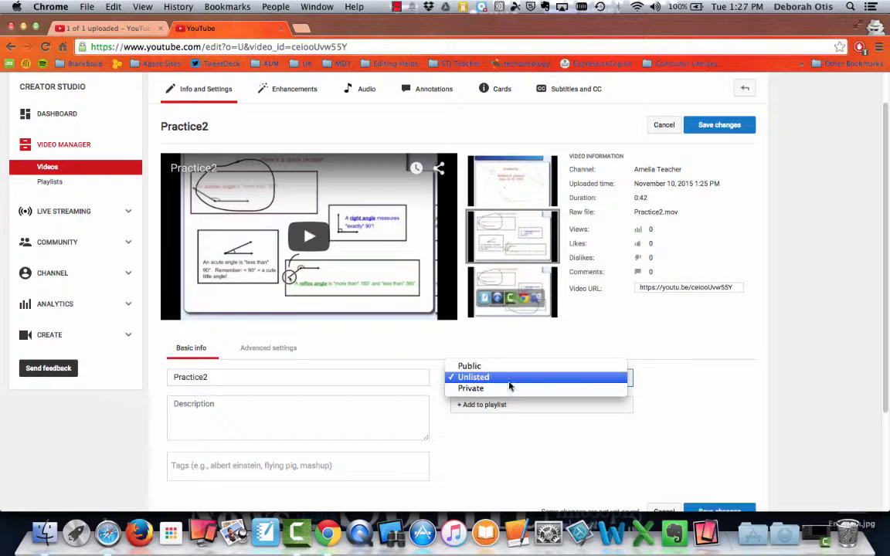
left_click(515, 379)
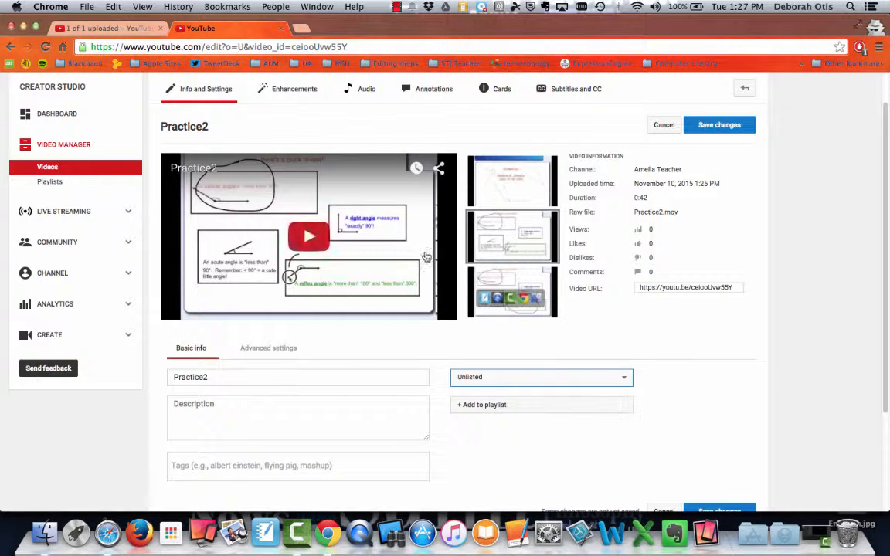
left_click(285, 90)
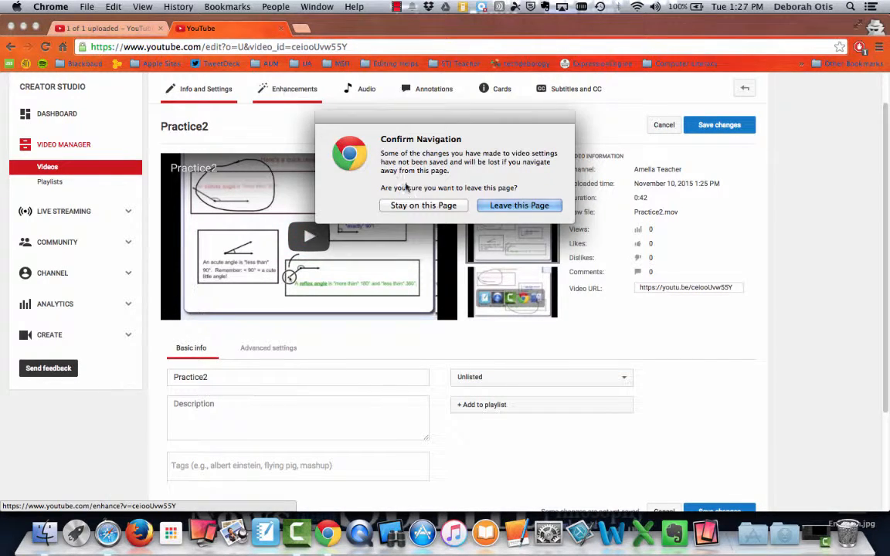
left_click(519, 204)
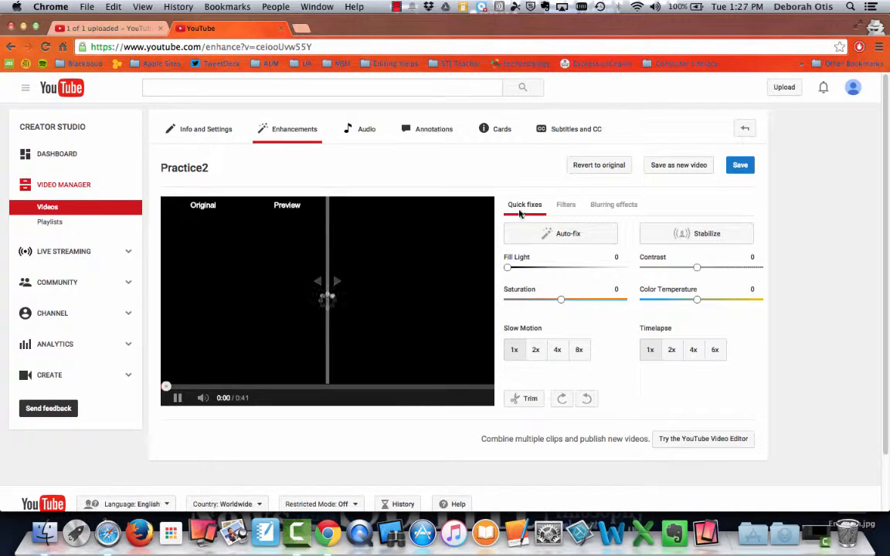
- Pause the preview and open the Trim filmstrip spanning 0:00.0 to 0:41.2
left_click(177, 399)
left_click(514, 398)
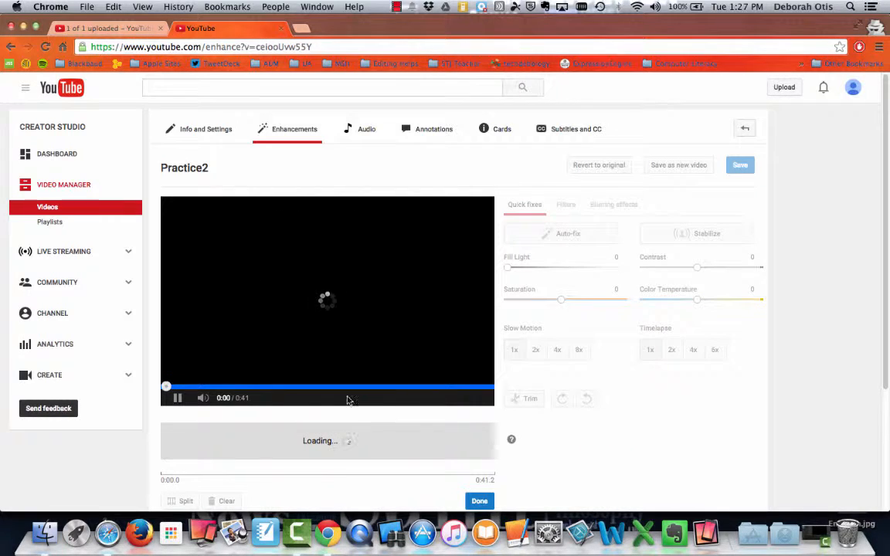
left_click(177, 398)
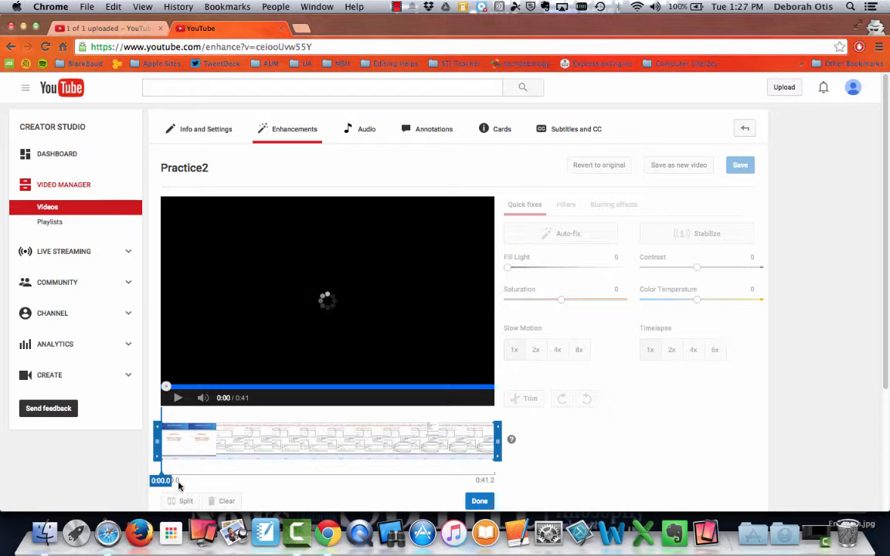
scroll(324, 462, "down", 1)
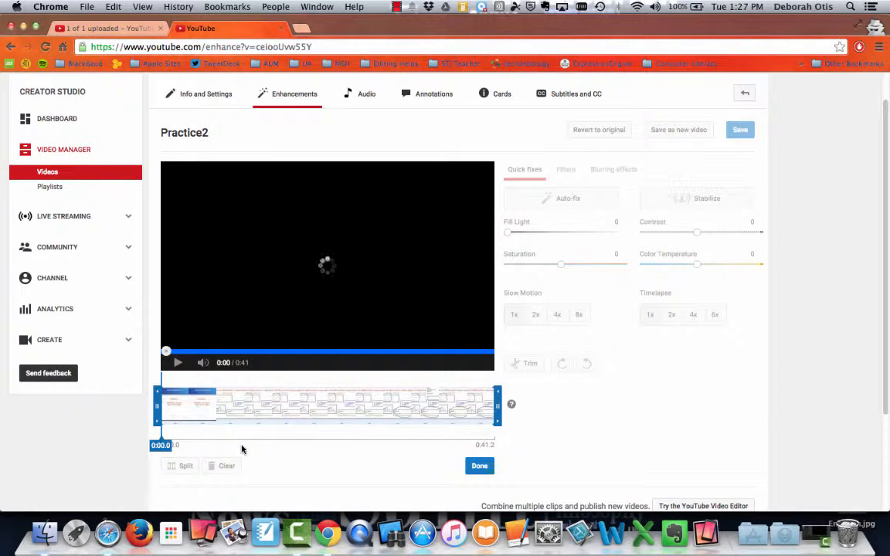
scroll(282, 397, "up", 1)
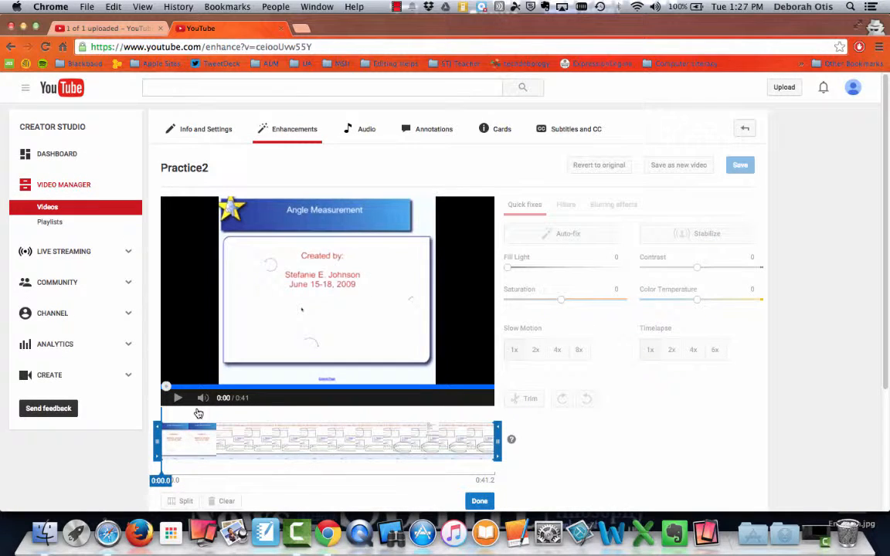
- Add the Open Sea Morning track in Audio with the mix set to Favor Original Audio
left_click(370, 132)
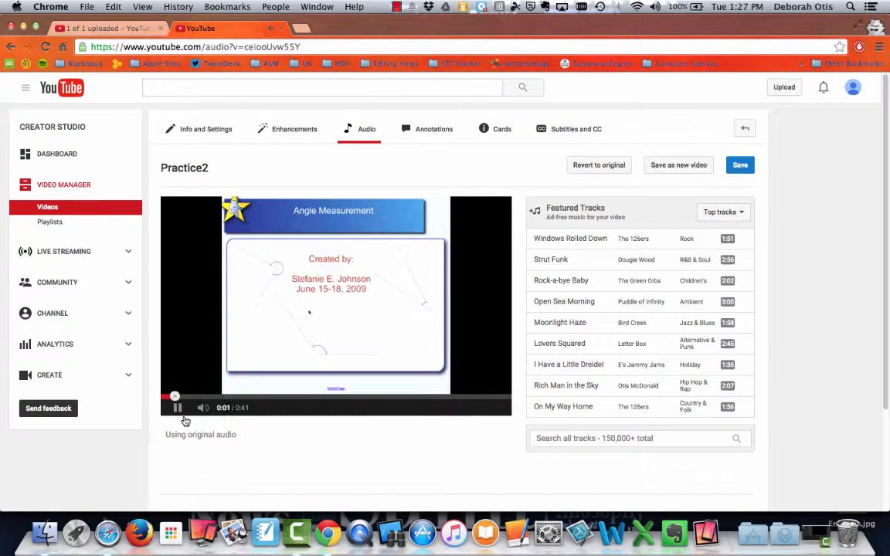
left_click(182, 409)
left_click(602, 311)
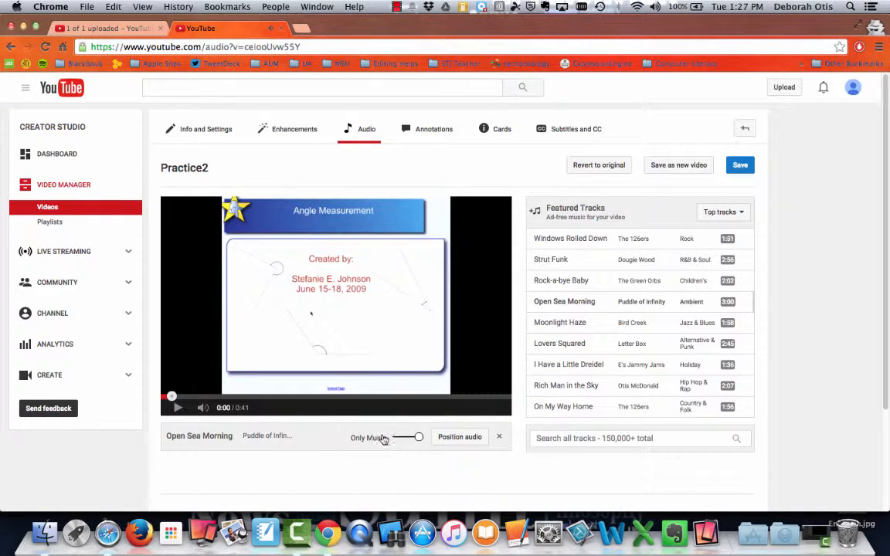
left_click_drag(418, 438, 412, 440)
left_click_drag(417, 441, 399, 442)
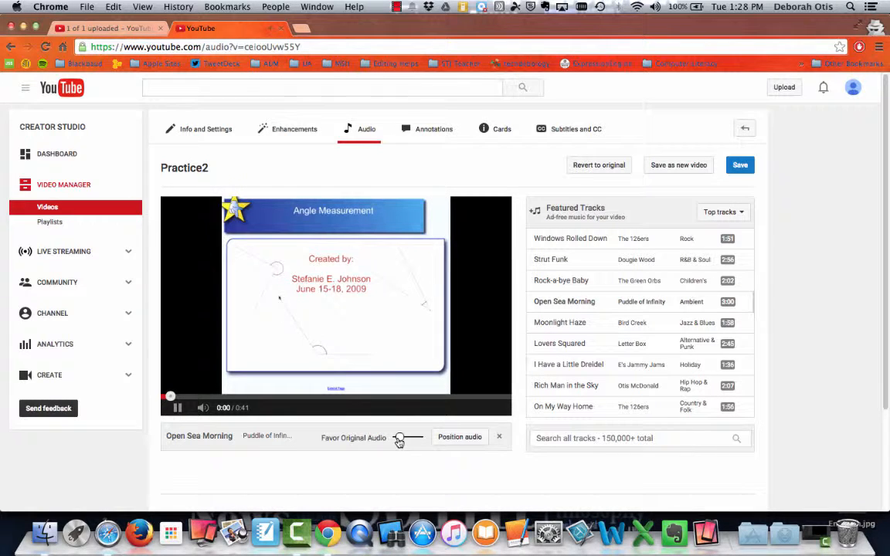
left_click(177, 407)
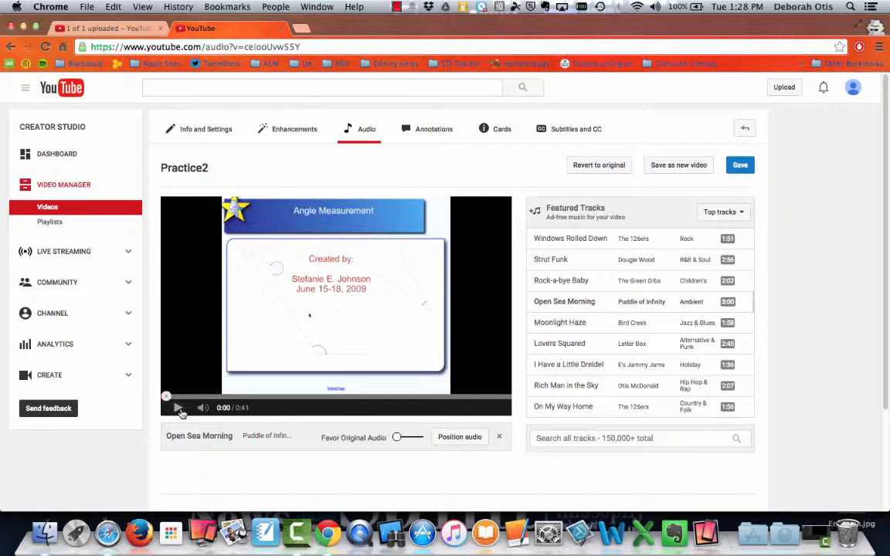
left_click(179, 408)
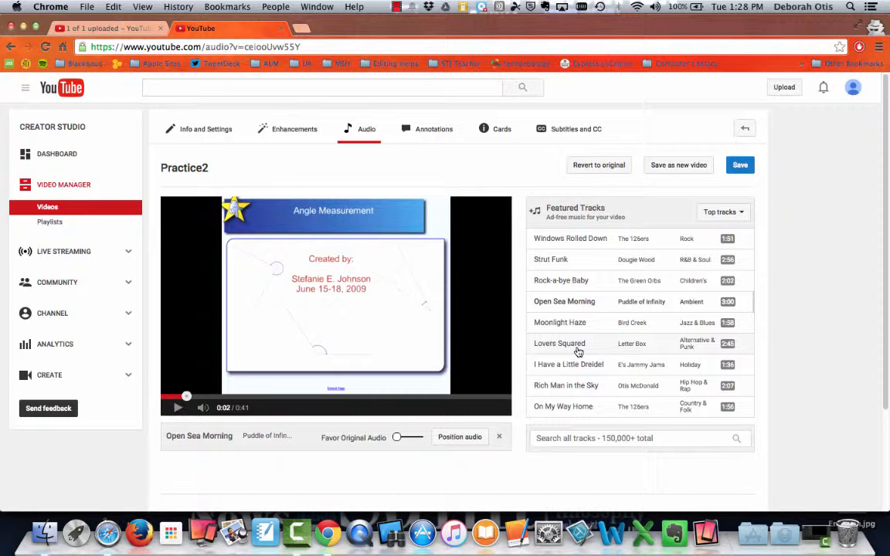
- Go to the Annotations editor and add a Title annotation at the video's first frame
left_click(448, 135)
left_click(507, 214)
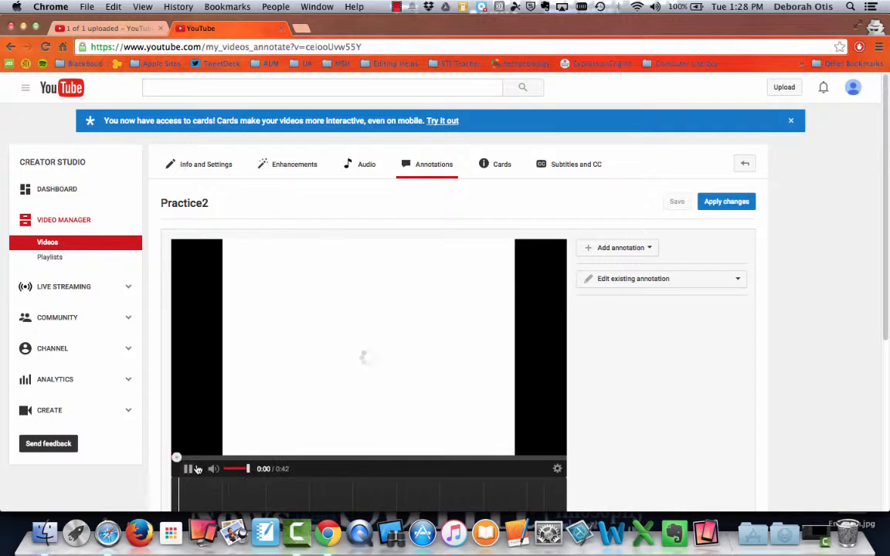
left_click(189, 469)
left_click(645, 248)
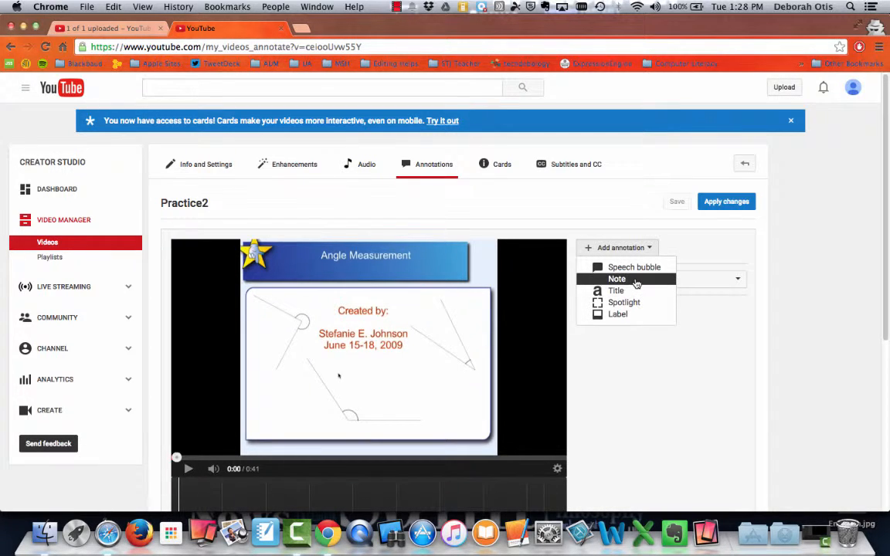
left_click(636, 291)
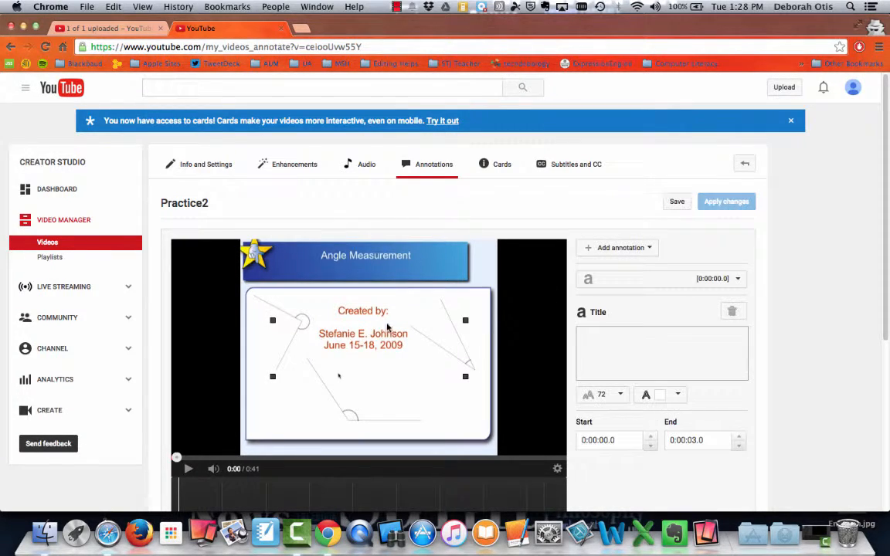
- Enter 'All About Smartboard' as the title text at font size 48
left_click(598, 346)
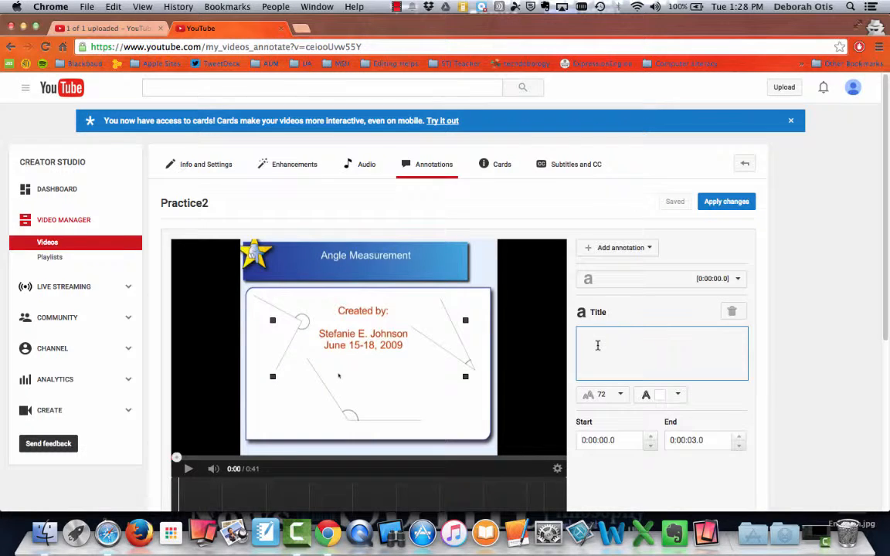
type("All About S")
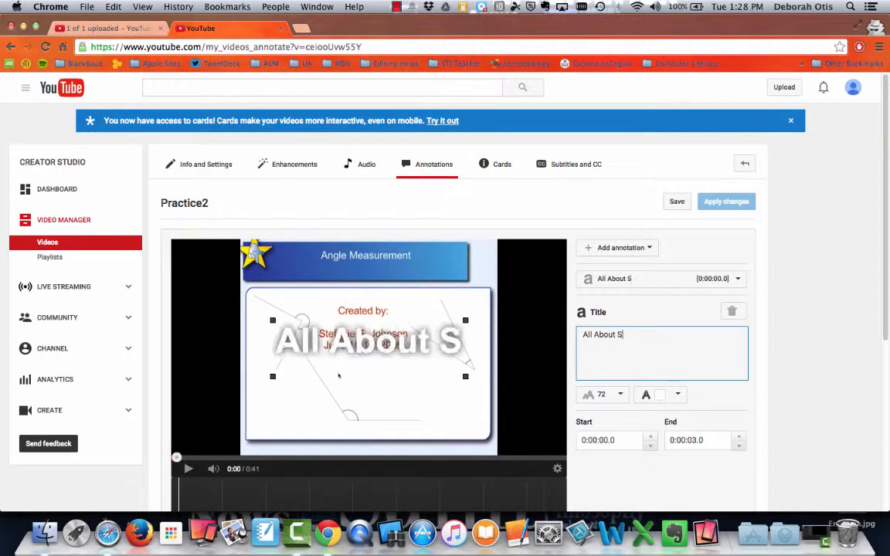
type("martboa")
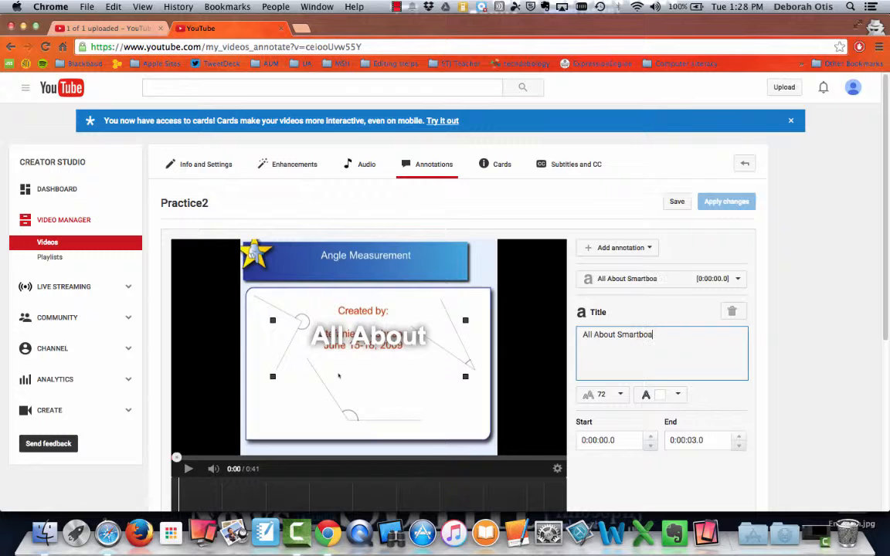
type("rd")
left_click(618, 395)
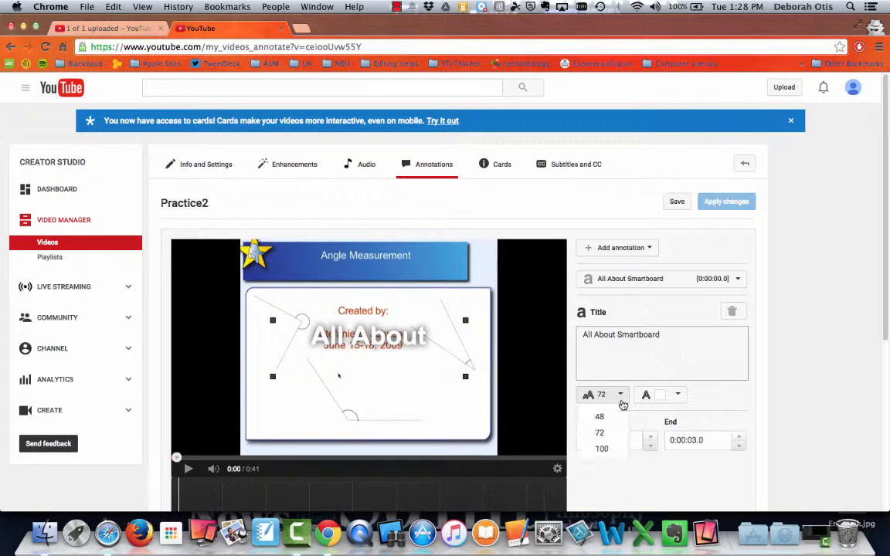
left_click(615, 423)
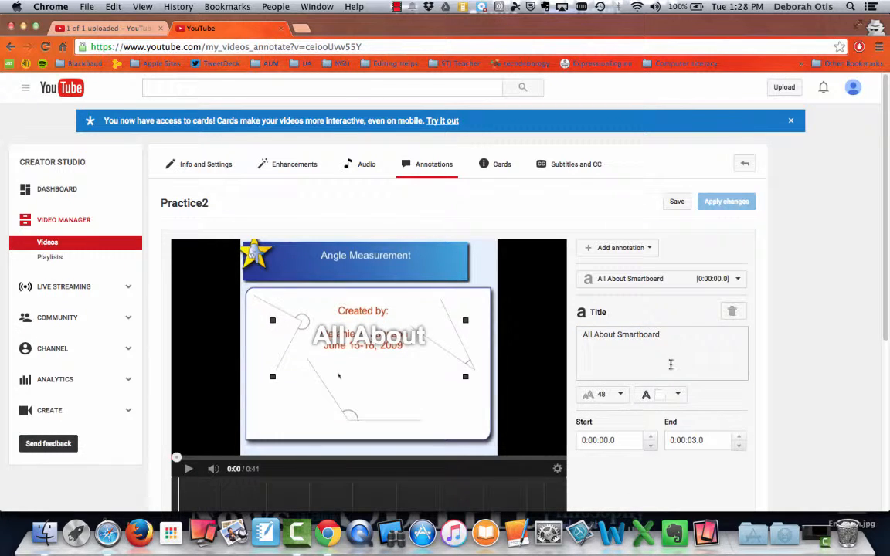
left_click(669, 338)
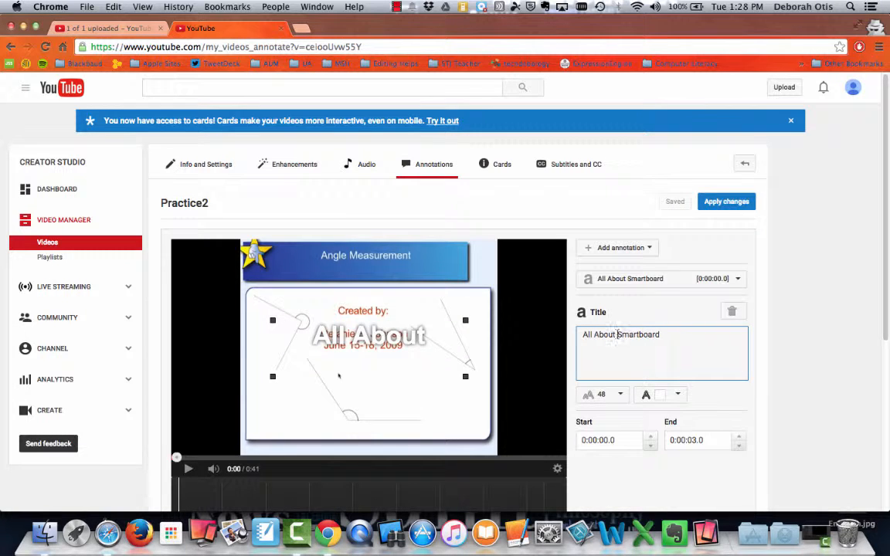
key("Return")
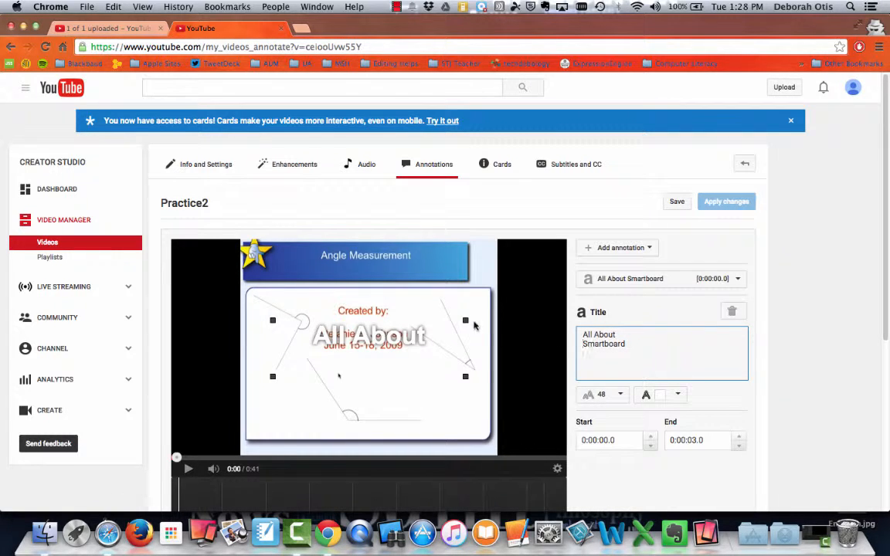
- Finish the two-line 'All About Smartboard' title, enlarge its box, and nudge it slightly left
left_click(474, 325)
left_click(465, 377)
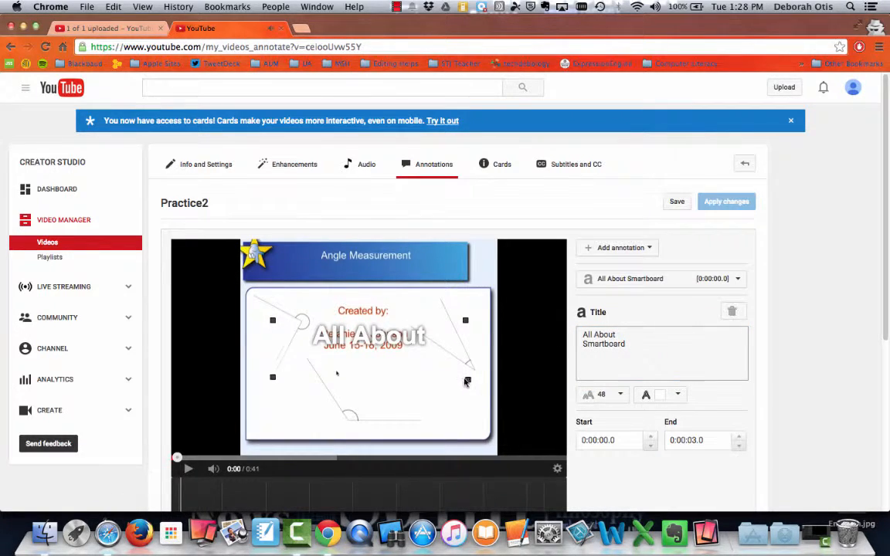
left_click_drag(466, 382, 486, 402)
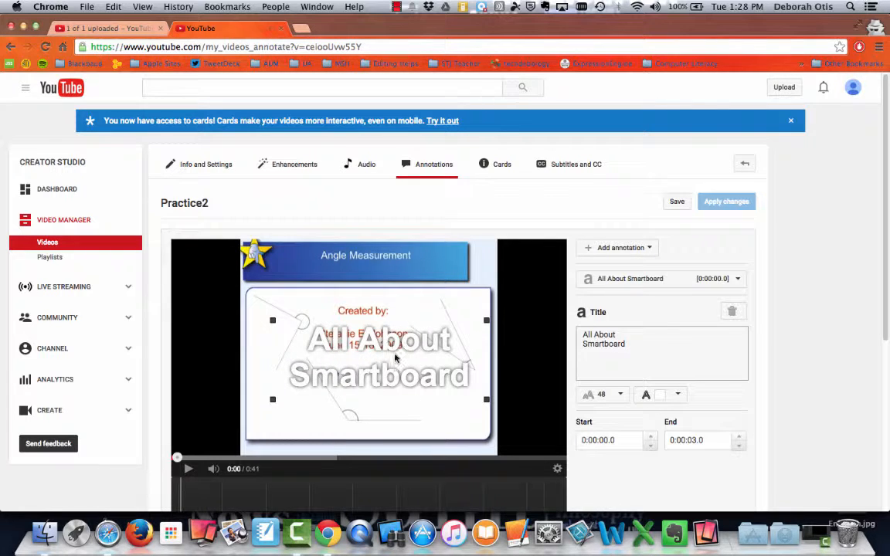
left_click_drag(395, 357, 386, 358)
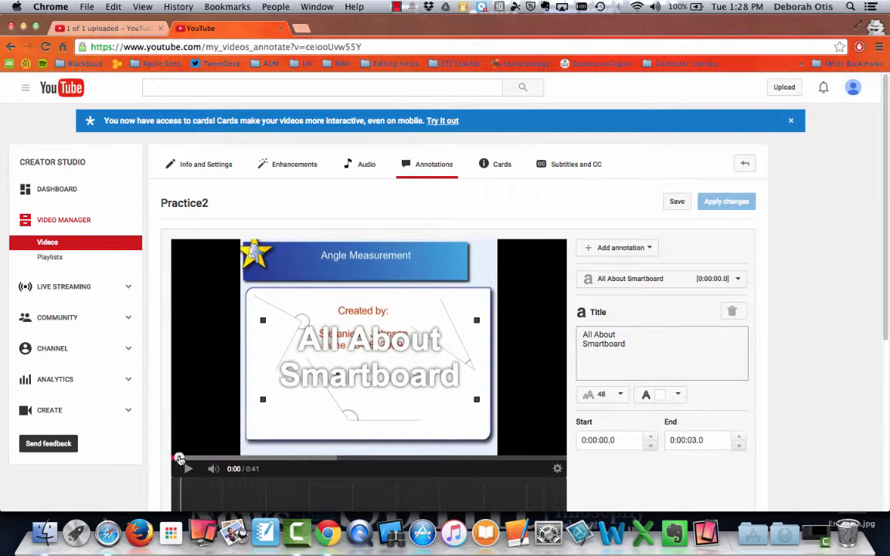
- Replay the preview to confirm the title disappears at 0:03, then browse the annotation types list
left_click(178, 459)
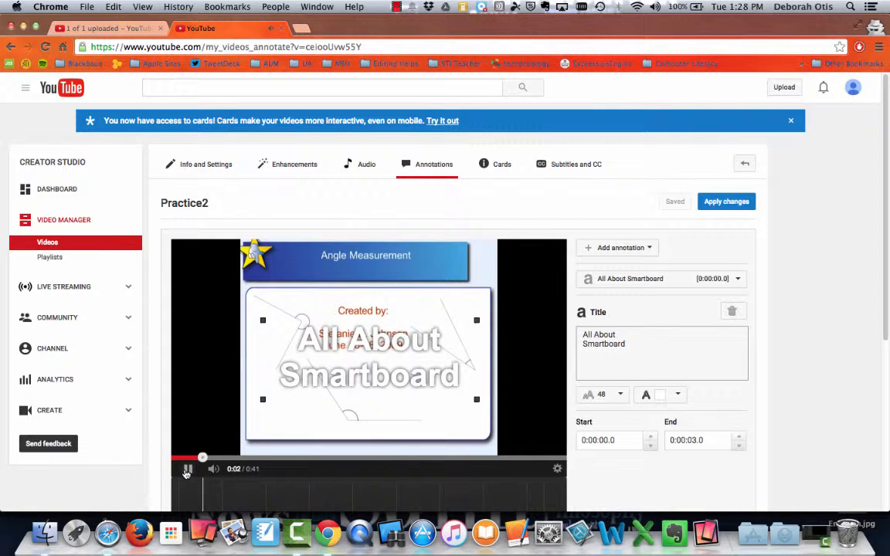
left_click(187, 470)
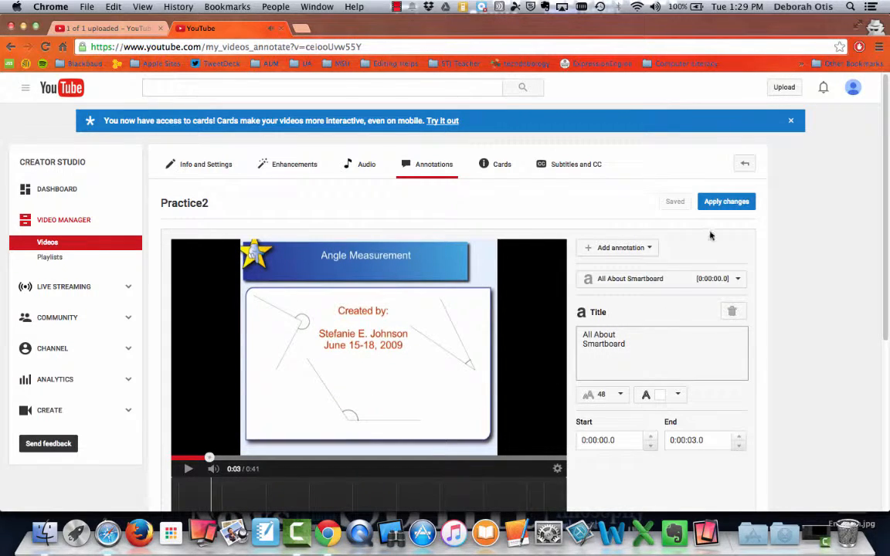
left_click(651, 247)
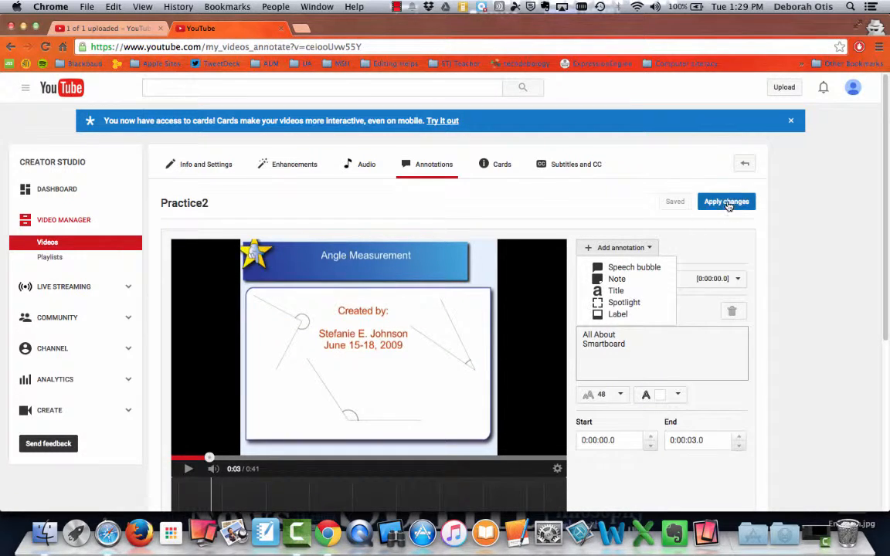
scroll(640, 311, "down", 2)
scroll(640, 311, "up", 3)
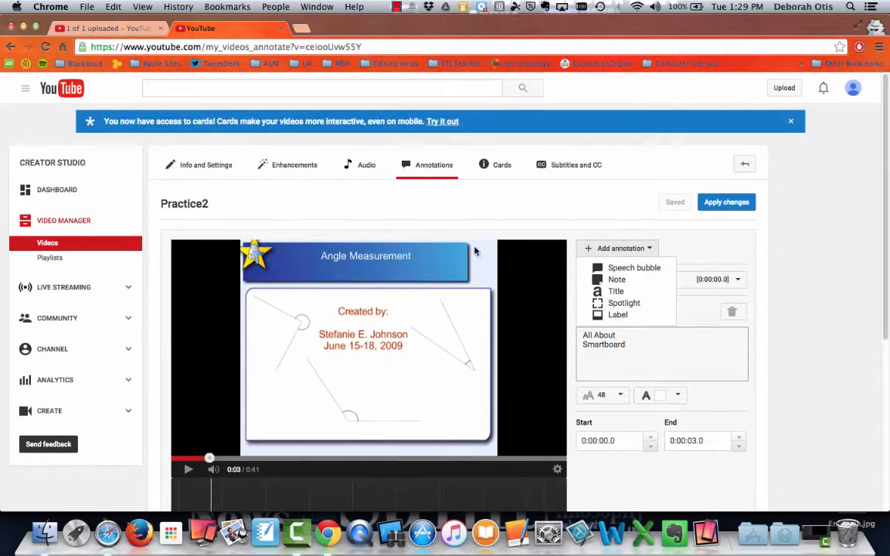